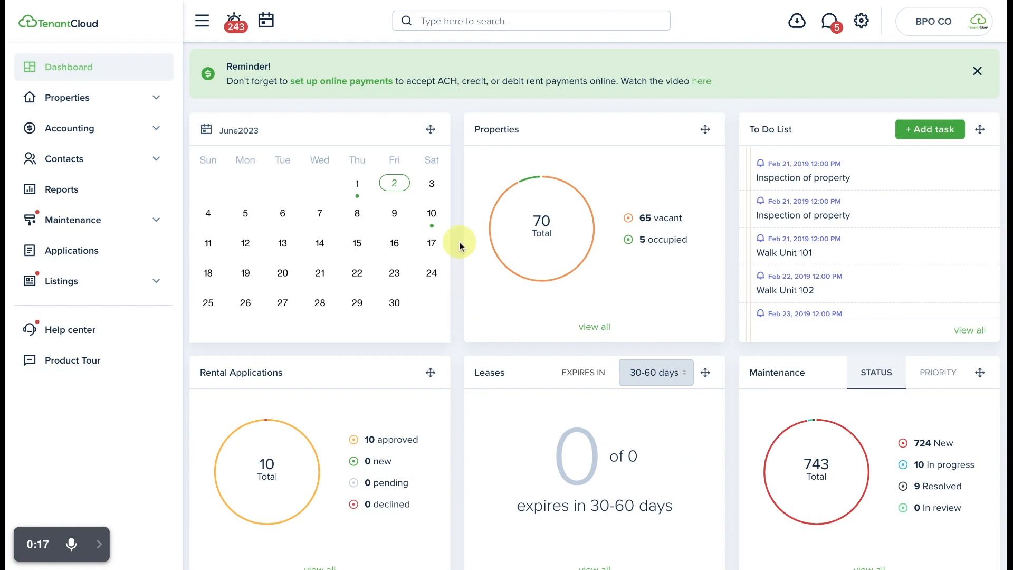
# - Open the owner details of the two-unit Grove Street property and review its assigned owners, distributions, and management, renewal and service fees
pyautogui.click(79, 101)
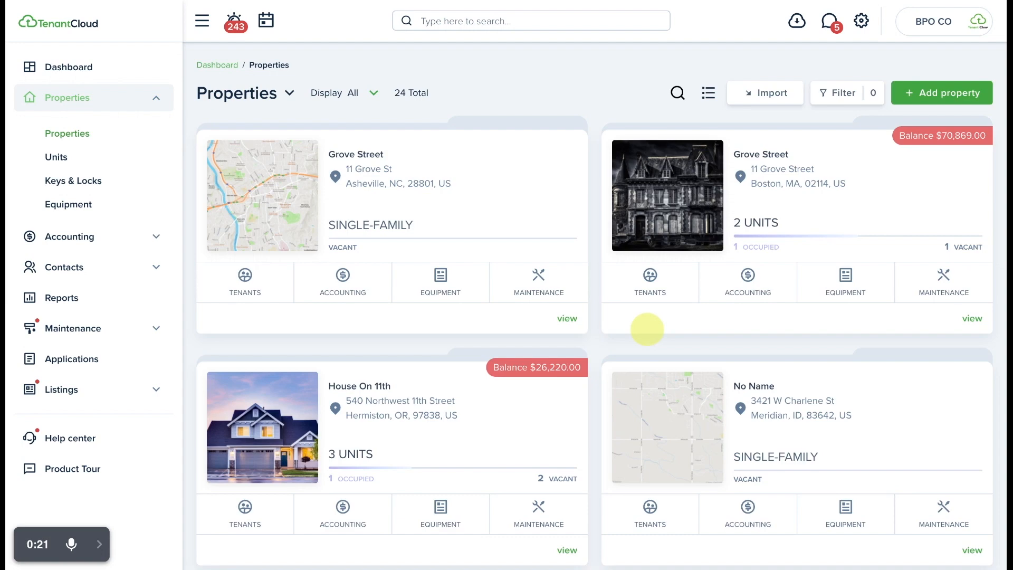
pyautogui.click(970, 321)
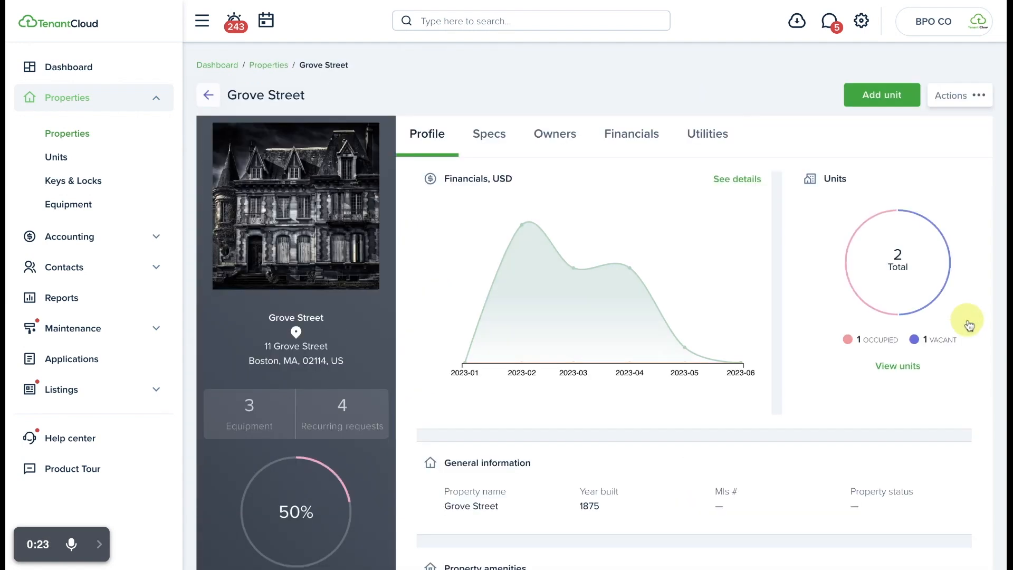
pyautogui.click(558, 137)
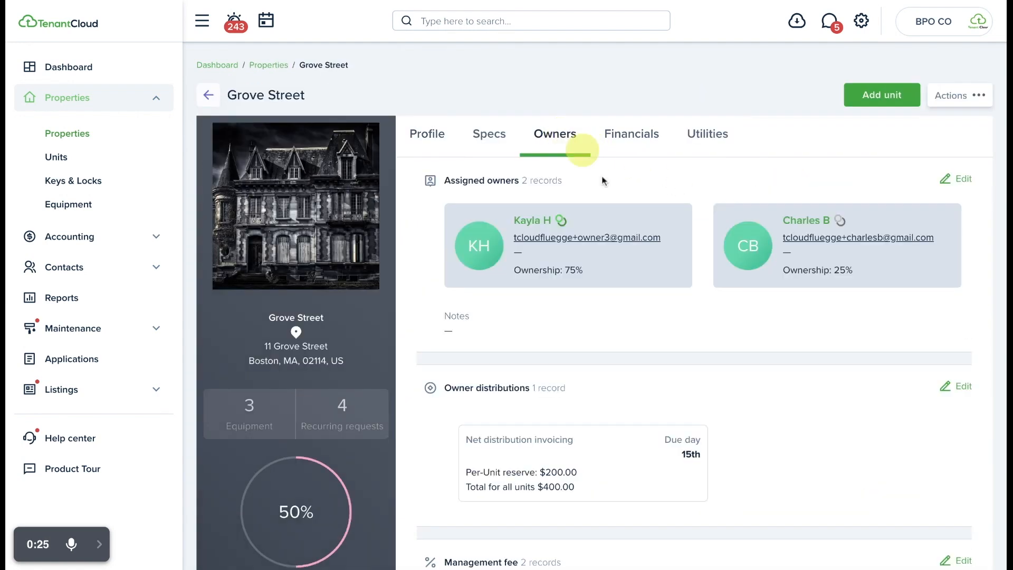
pyautogui.scroll(-3, 626, 349)
pyautogui.scroll(-3, 609, 269)
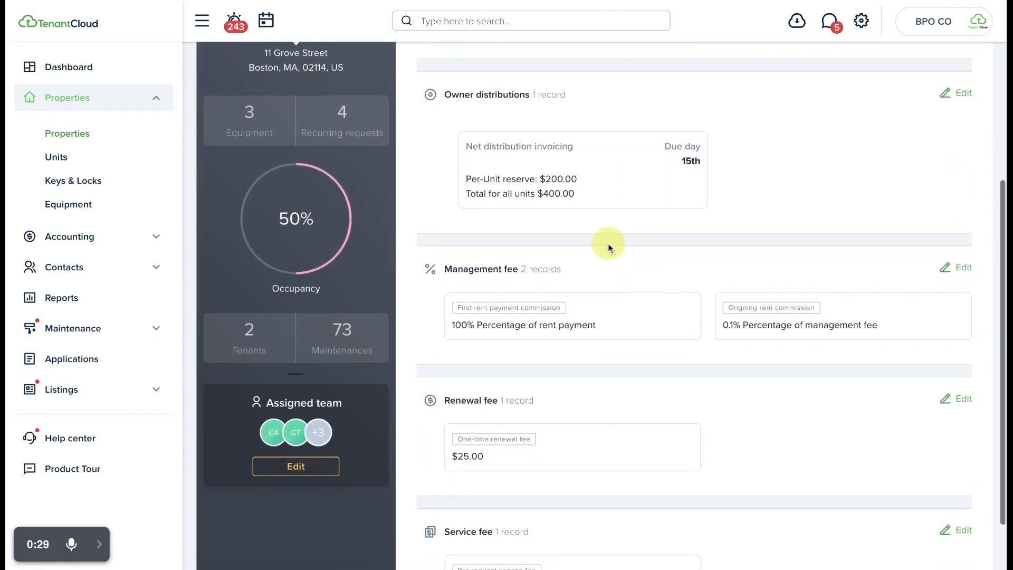
pyautogui.scroll(3, 606, 245)
pyautogui.scroll(1, 609, 244)
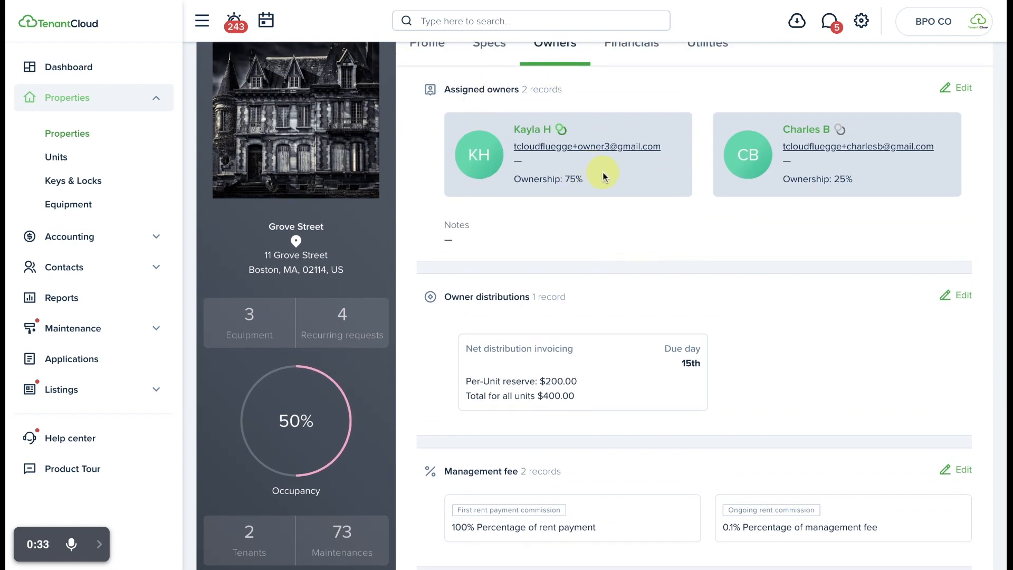
pyautogui.scroll(-4, 603, 175)
pyautogui.scroll(-2, 607, 185)
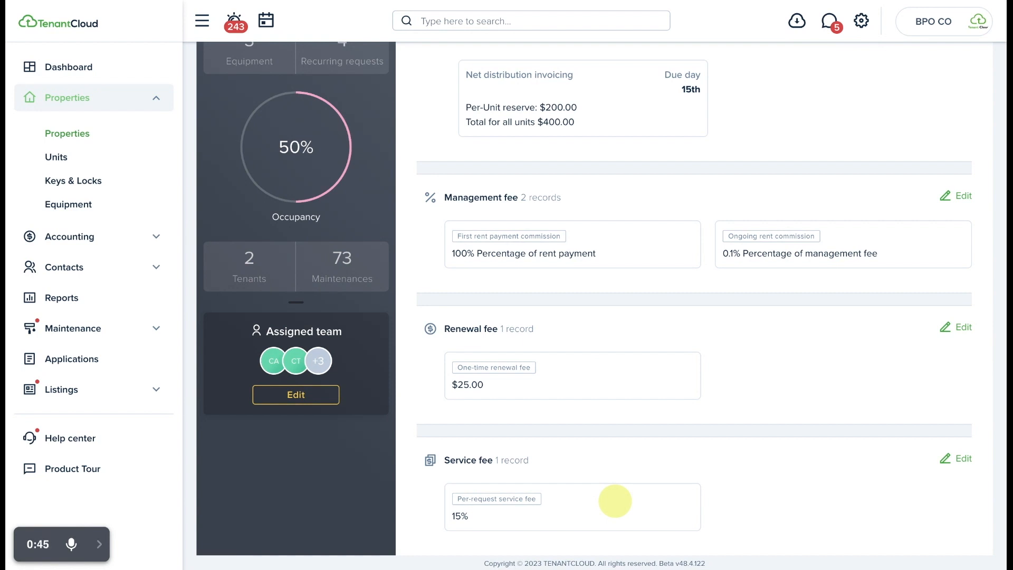
# - Open the profile of the owner assigned to The Modernist and start a new agreement for that owner
pyautogui.click(79, 268)
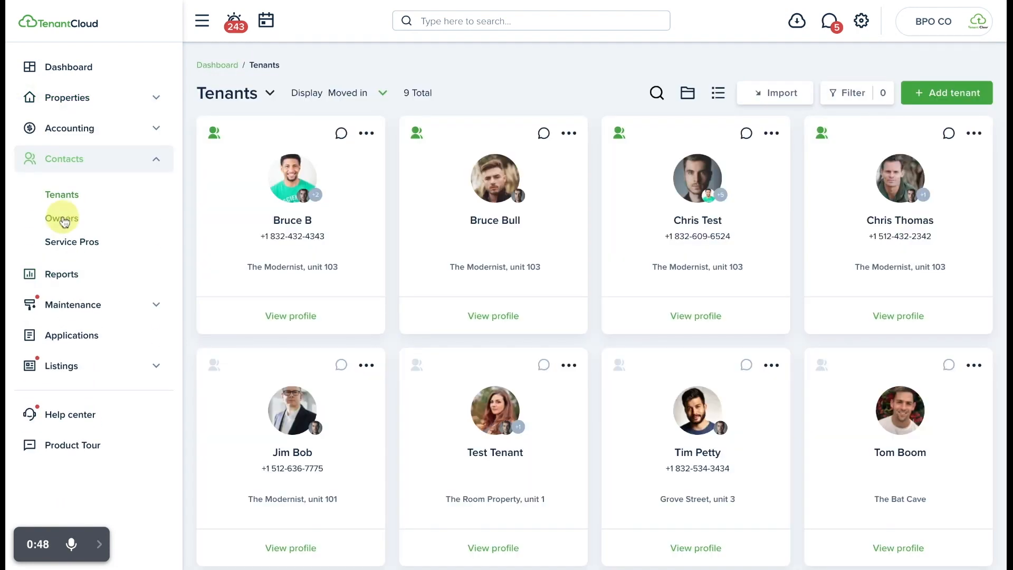
pyautogui.click(58, 219)
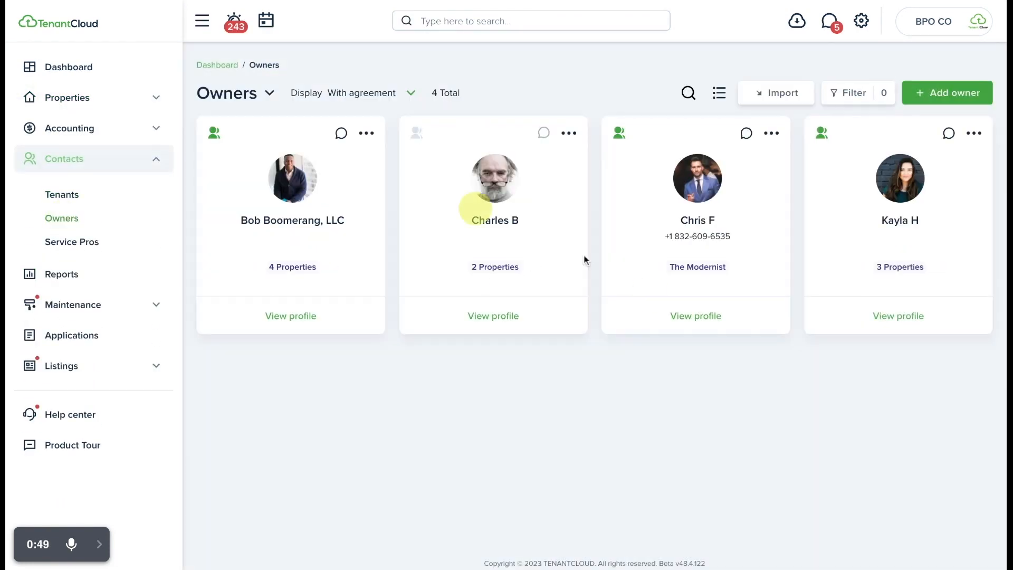
pyautogui.click(709, 318)
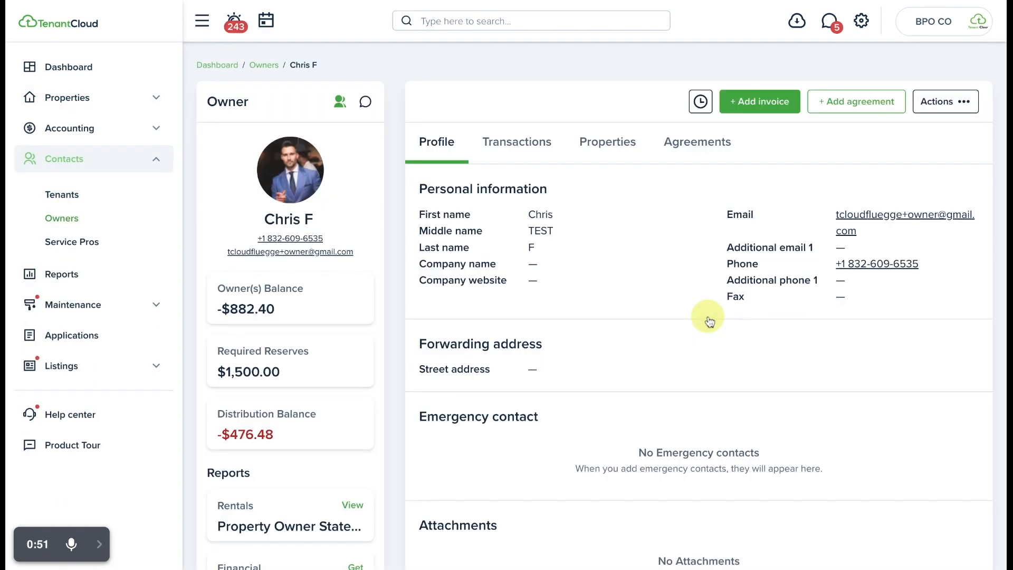
pyautogui.click(852, 109)
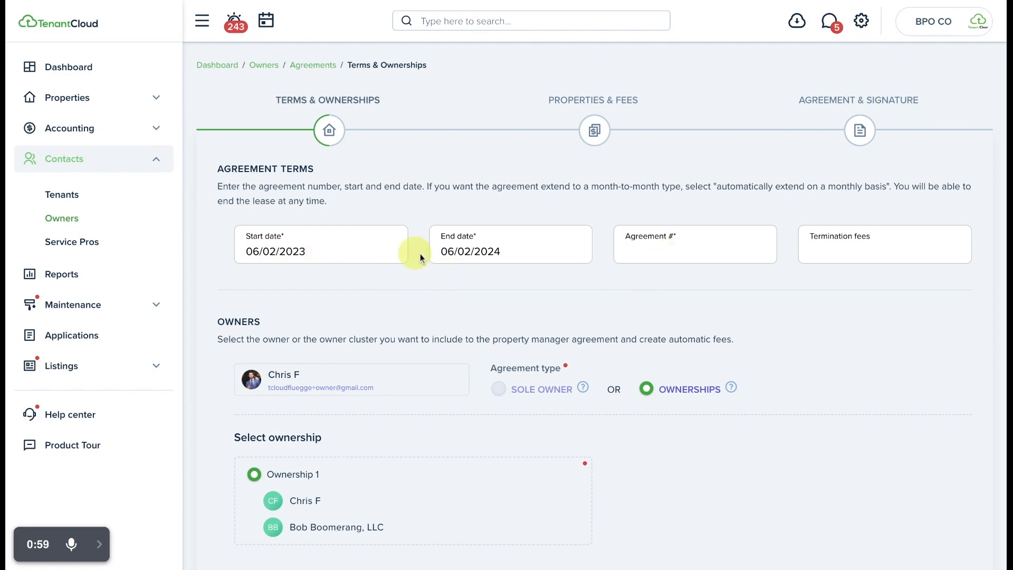
# - Enter the agreement number, set the termination fees to $500, and continue from the terms and ownerships to the properties and fees
pyautogui.click(698, 252)
pyautogui.write('234234')
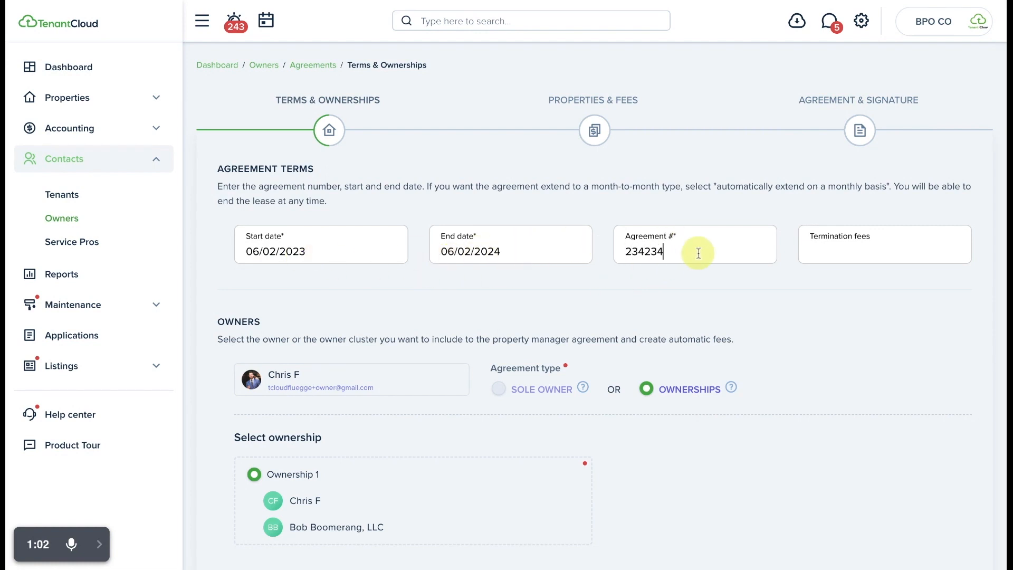
pyautogui.click(874, 252)
pyautogui.write('500')
pyautogui.click(532, 336)
pyautogui.scroll(-2, 534, 309)
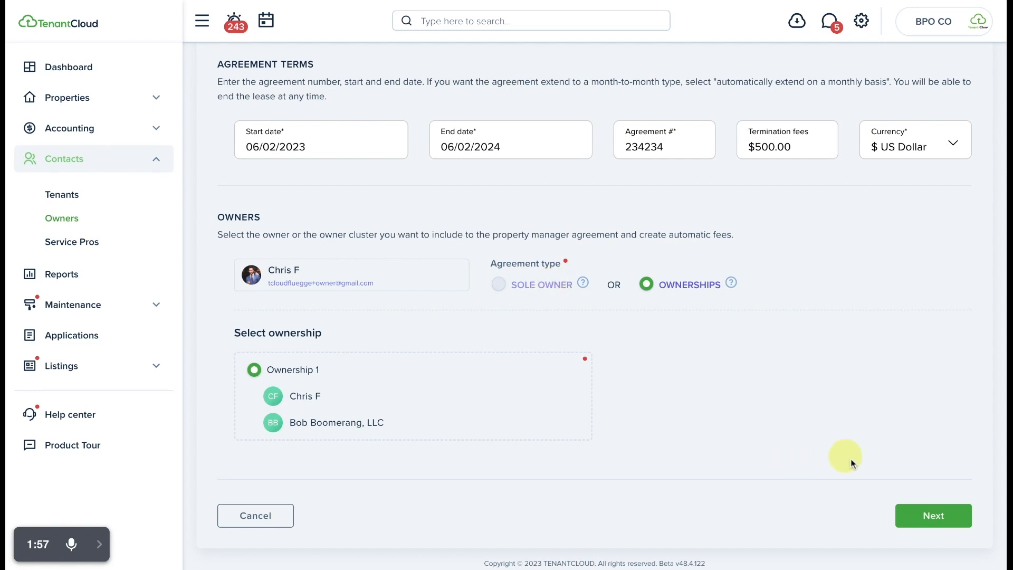
pyautogui.click(934, 518)
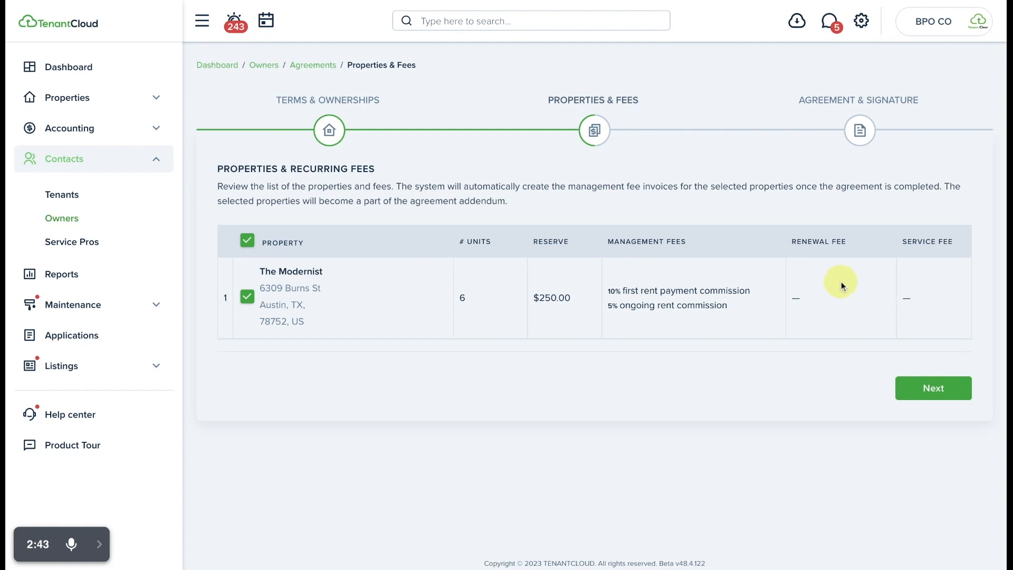
# - Accept The Modernist with its listed fees and load the "Test Agreement For Owner Management" template
pyautogui.click(934, 393)
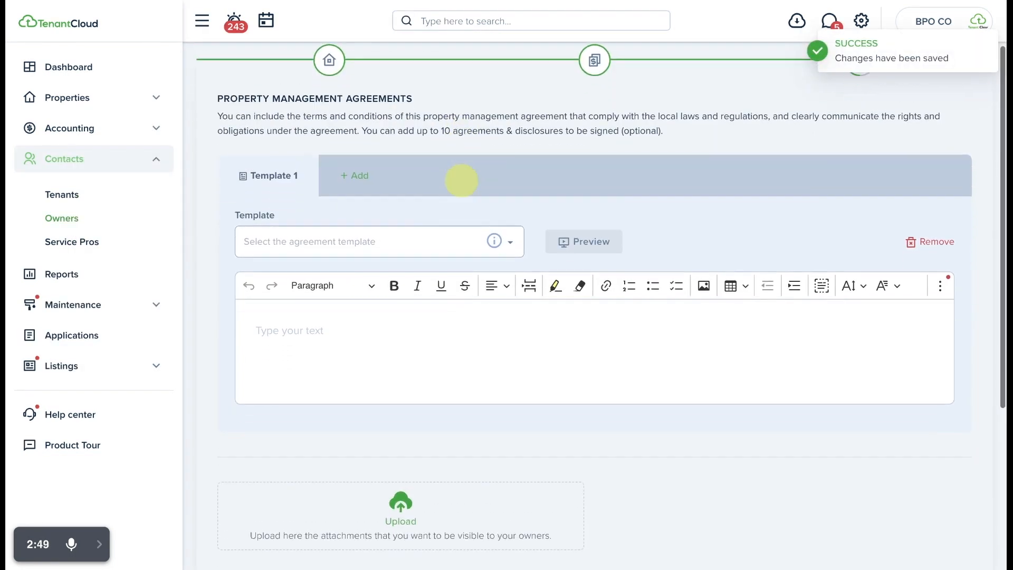
pyautogui.click(380, 248)
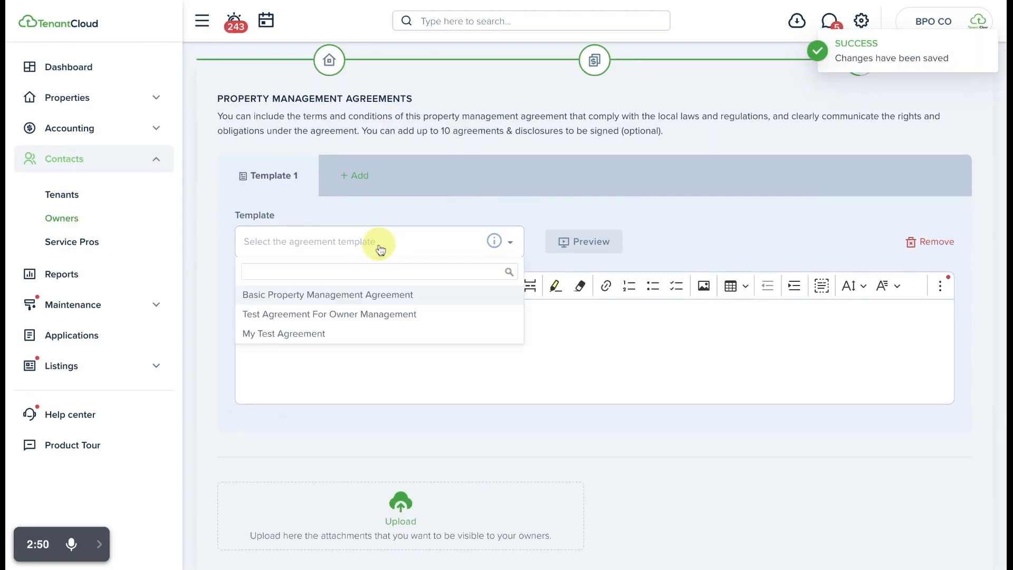
pyautogui.click(362, 314)
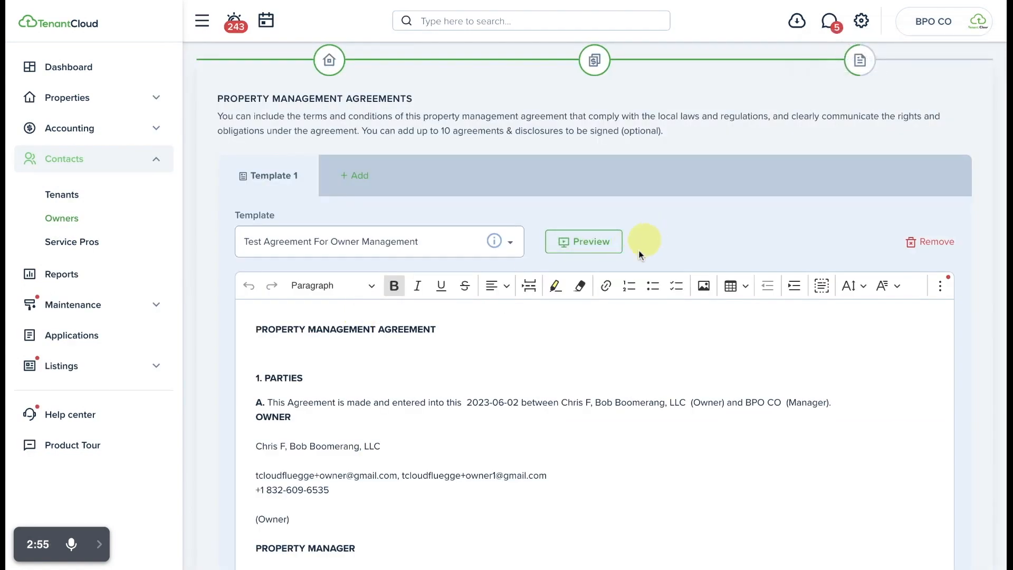
# - Review the loaded agreement text, the other available agreement templates, and the attachment upload area below the text
pyautogui.scroll(-2, 595, 354)
pyautogui.scroll(-5, 596, 356)
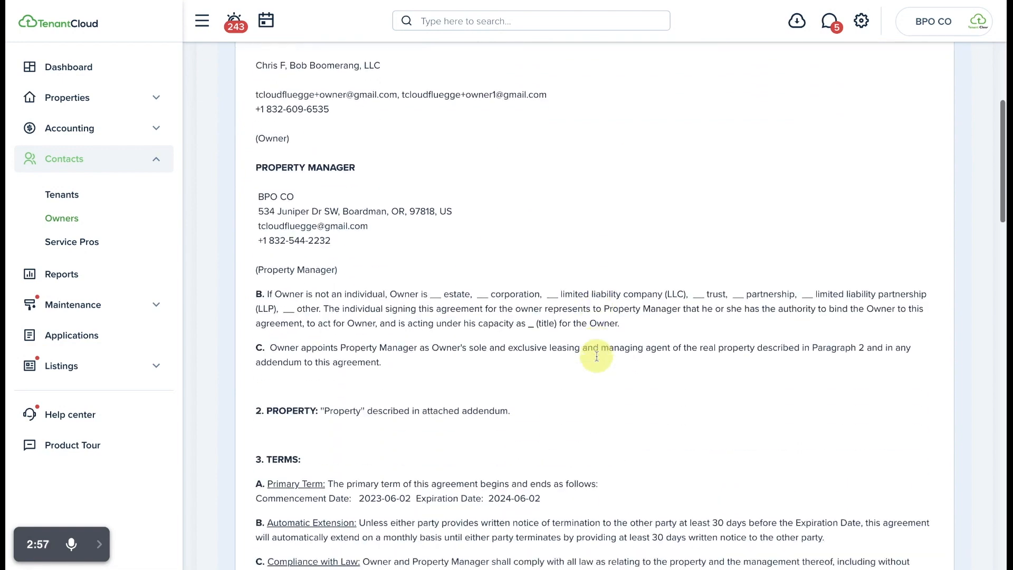
pyautogui.scroll(5, 596, 356)
pyautogui.scroll(1, 596, 357)
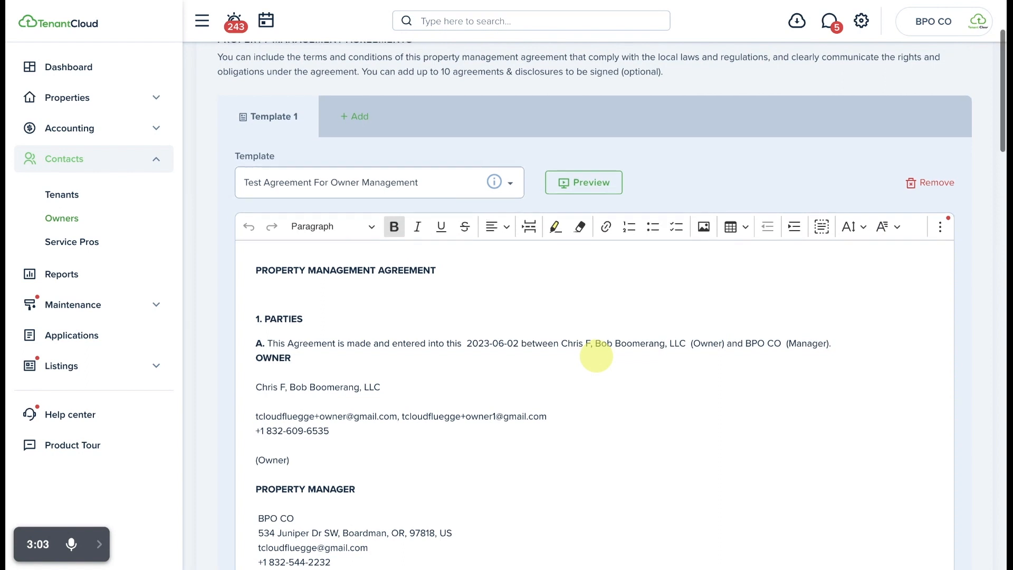
pyautogui.scroll(2, 596, 356)
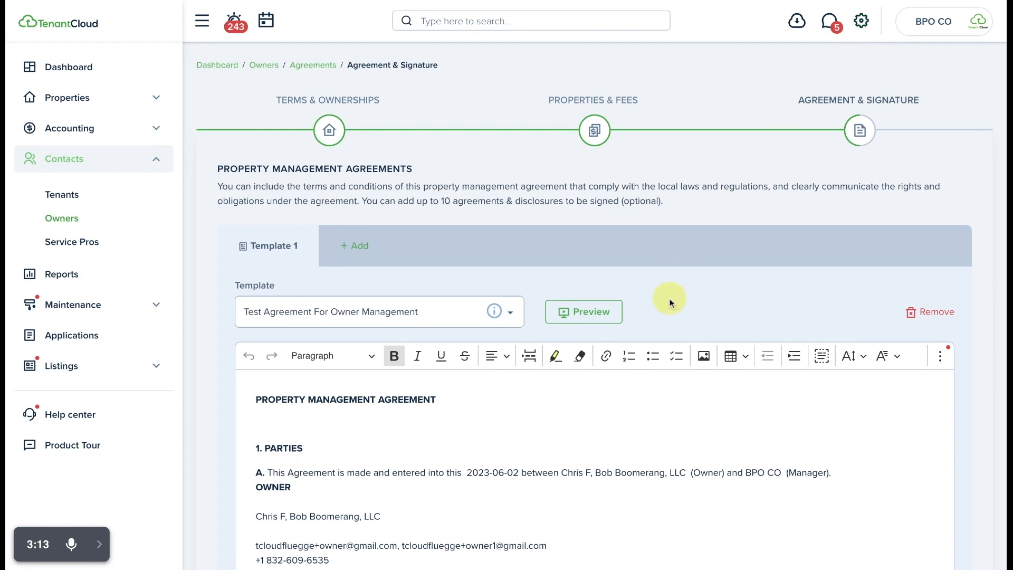
pyautogui.scroll(-4, 595, 278)
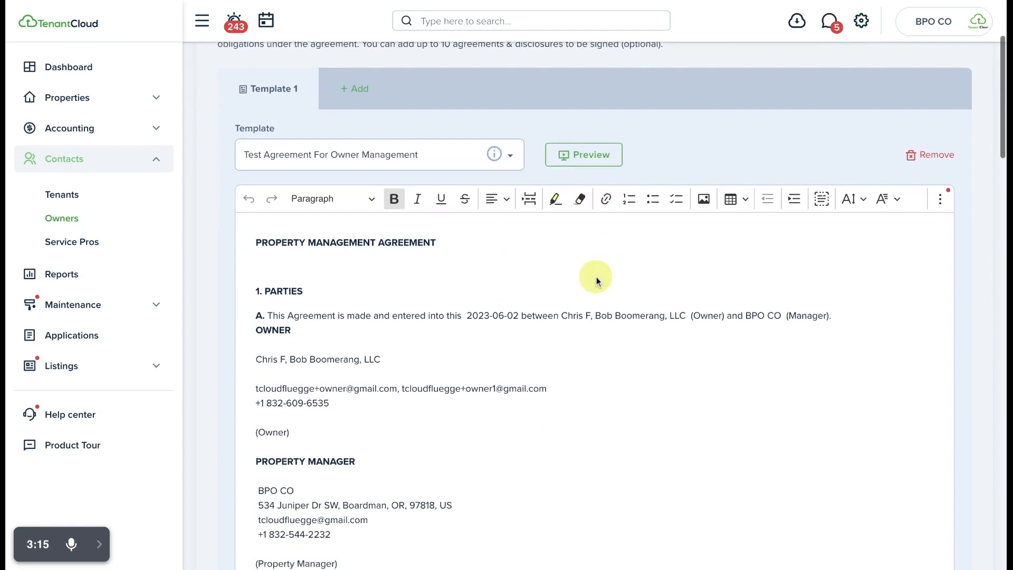
pyautogui.click(409, 110)
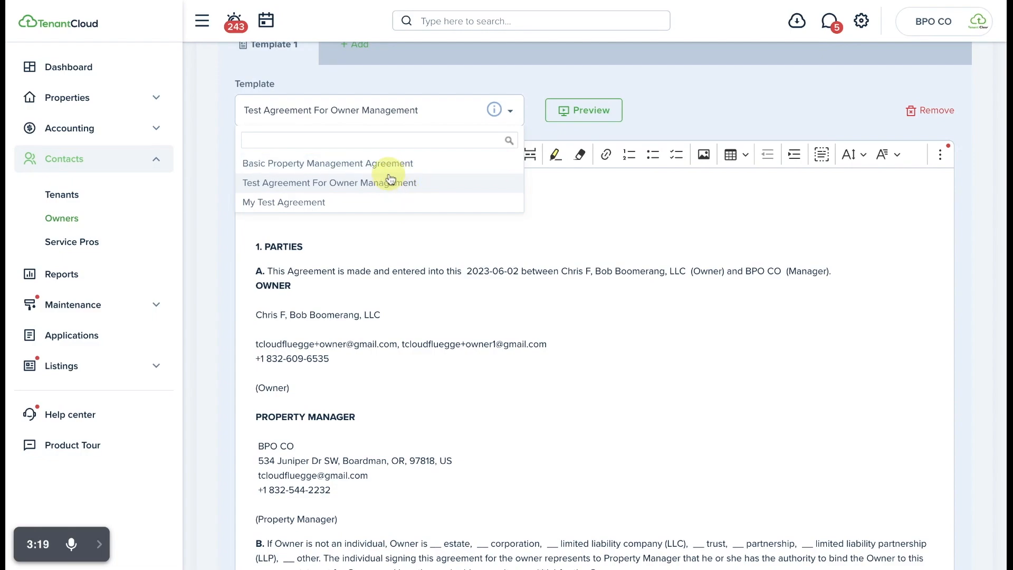
pyautogui.click(516, 252)
pyautogui.scroll(-20, 515, 253)
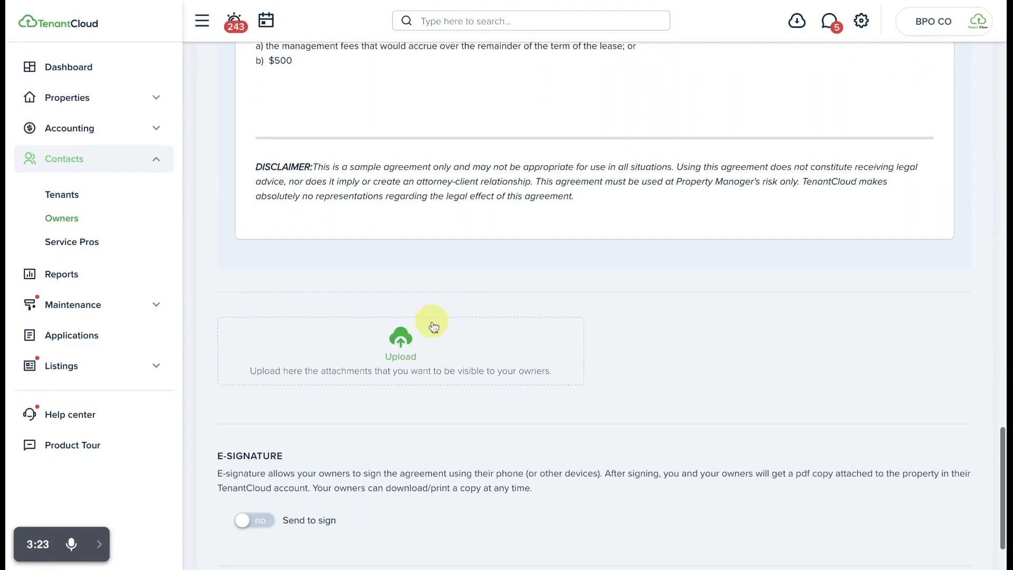
# - Enable e-signature for the agreement, draw the manager's signature by hand, and send the agreement to sign
pyautogui.scroll(-2, 429, 330)
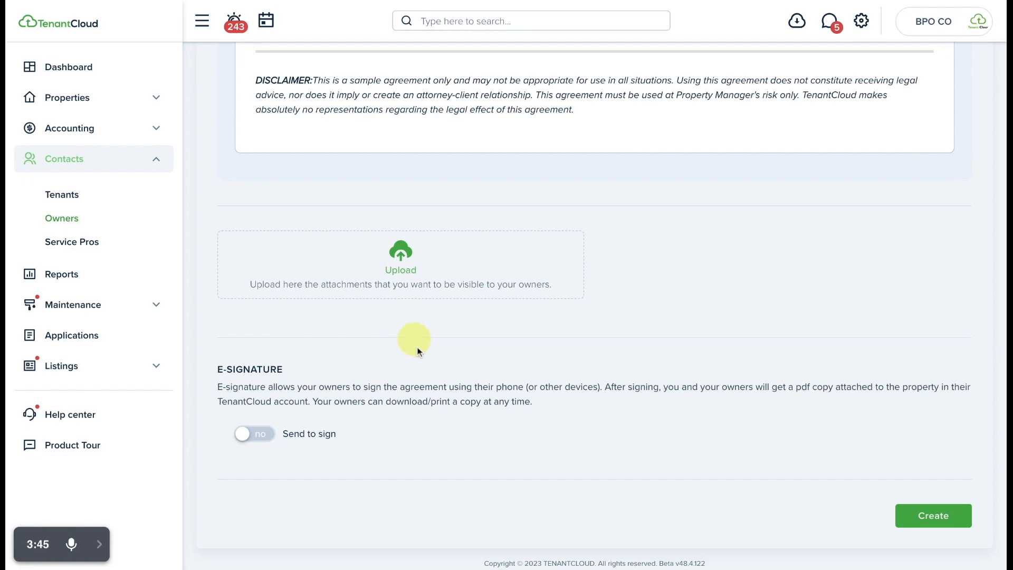
pyautogui.click(252, 434)
pyautogui.scroll(-4, 572, 486)
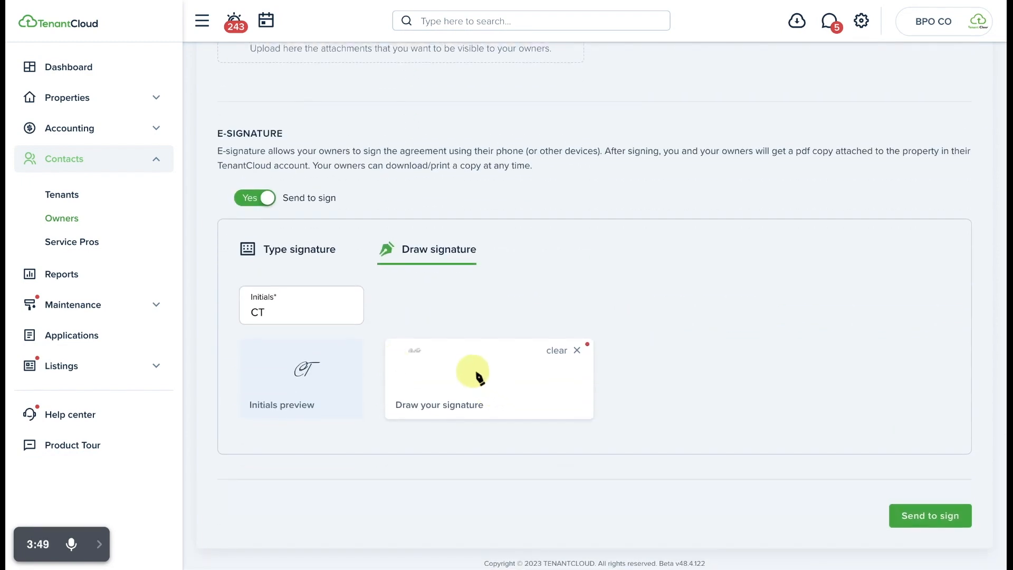
pyautogui.click(473, 372)
pyautogui.moveTo(439, 365)
pyautogui.mouseDown()
pyautogui.moveTo(446, 349)
pyautogui.moveTo(475, 366)
pyautogui.mouseUp()
pyautogui.moveTo(527, 373); pyautogui.dragTo(565, 396)
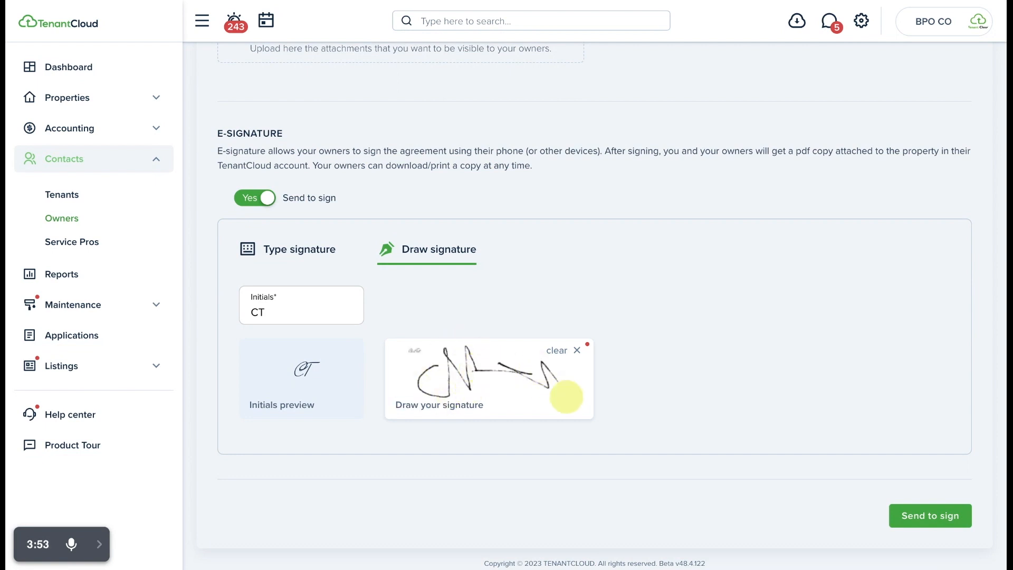
pyautogui.click(955, 517)
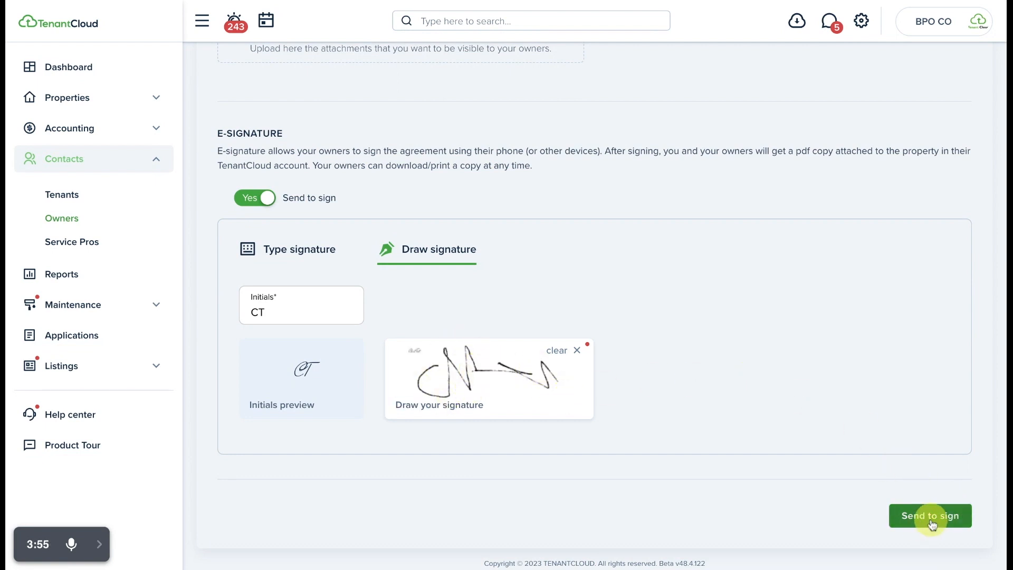